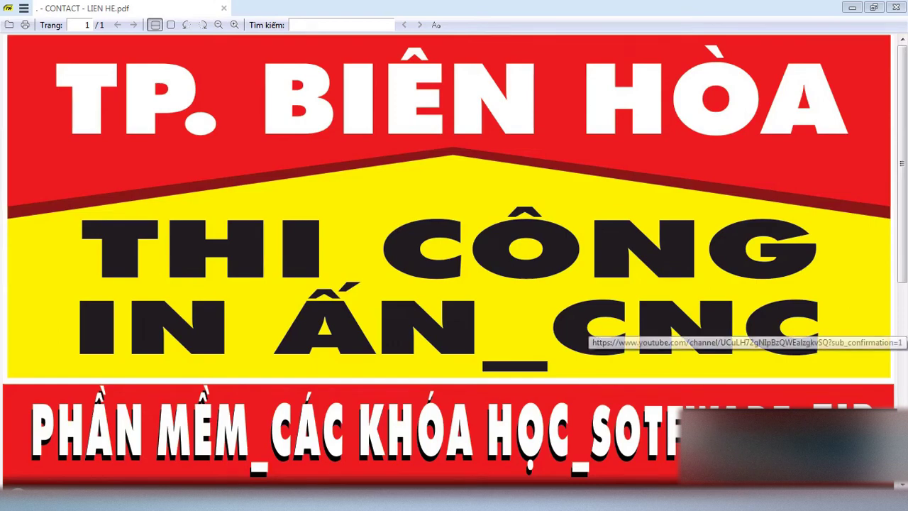
- Scroll the contact PDF down to the QR code row and the 'CLICK CHUỘT VÀO LÀ' note
scroll(455, 269, "down", 3)
scroll(454, 266, "down", 4)
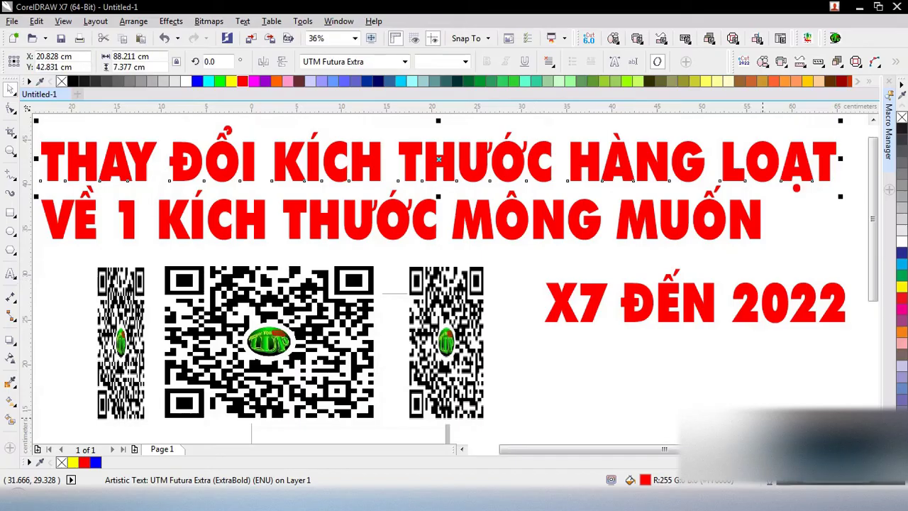
- Preview the whole page full-screen, then return to the editor
right_click(723, 244)
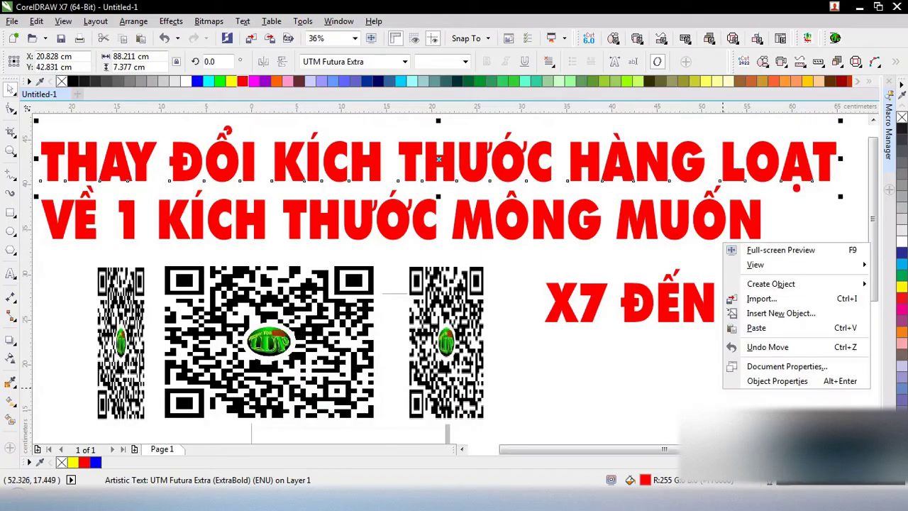
left_click(780, 249)
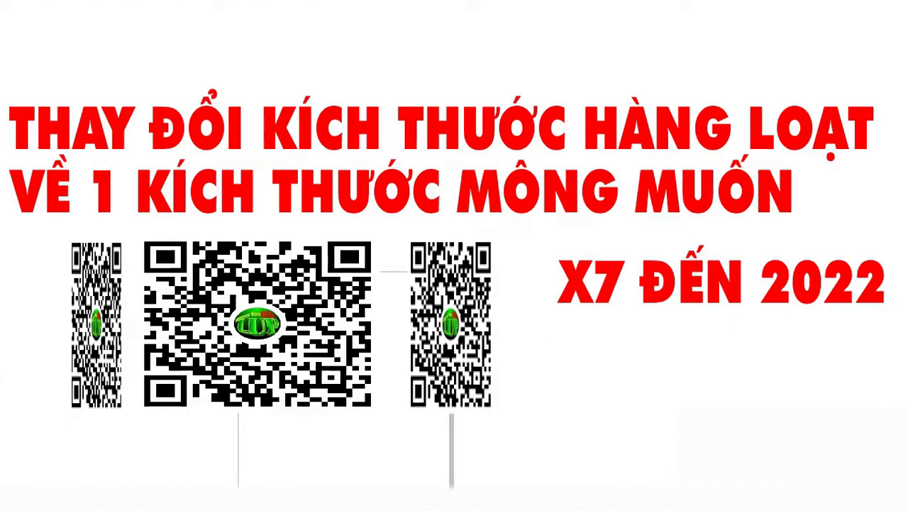
key("Escape")
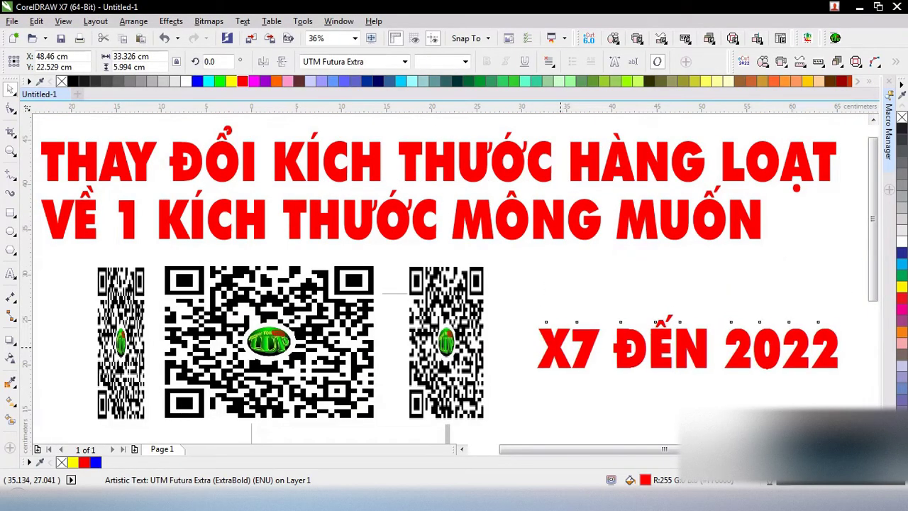
- Type HÌNH ẢNH and VECTOR on new lines under X7 ĐẾN 2022, correcting the VECTER typo
type("HÌ")
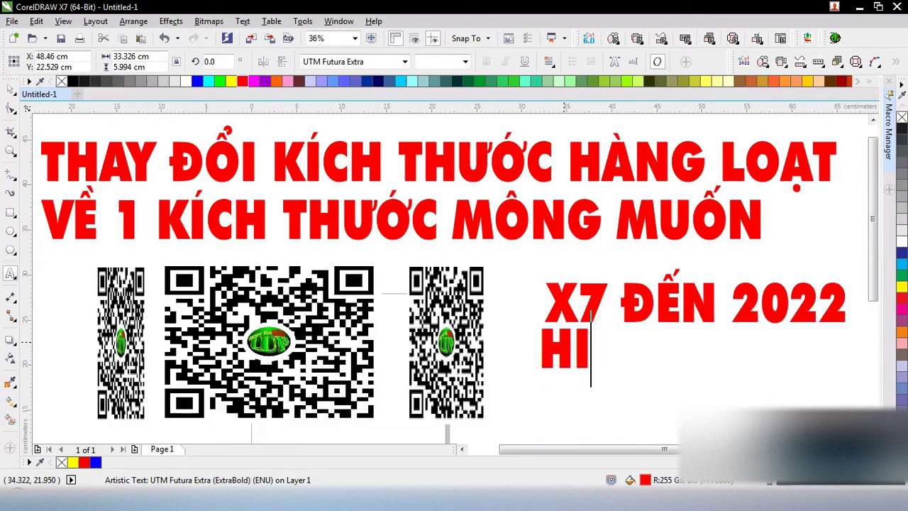
type("NH ẢNH")
key("Return")
key("Return")
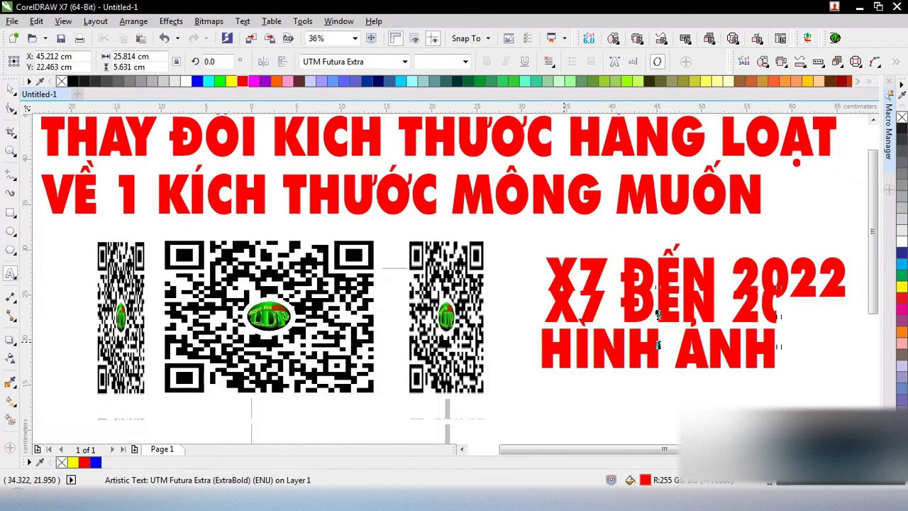
type("VECTER")
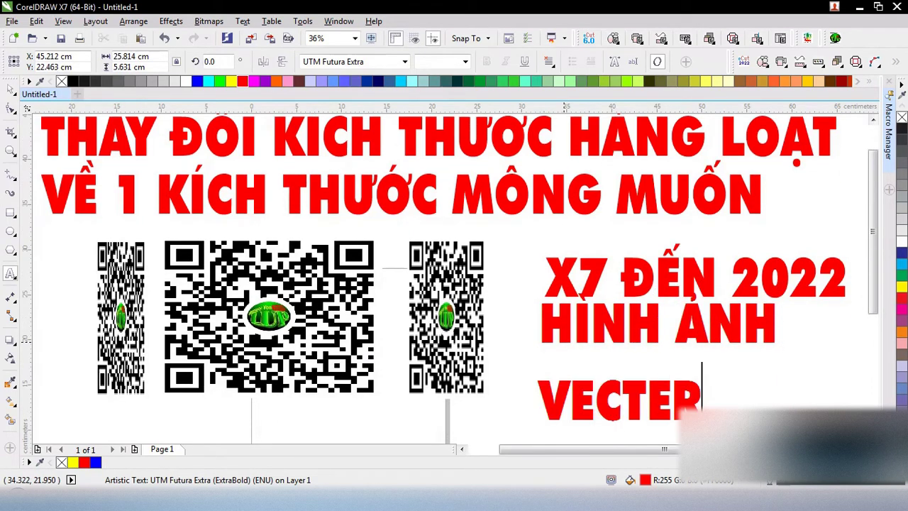
key("Left")
key("shift+Left")
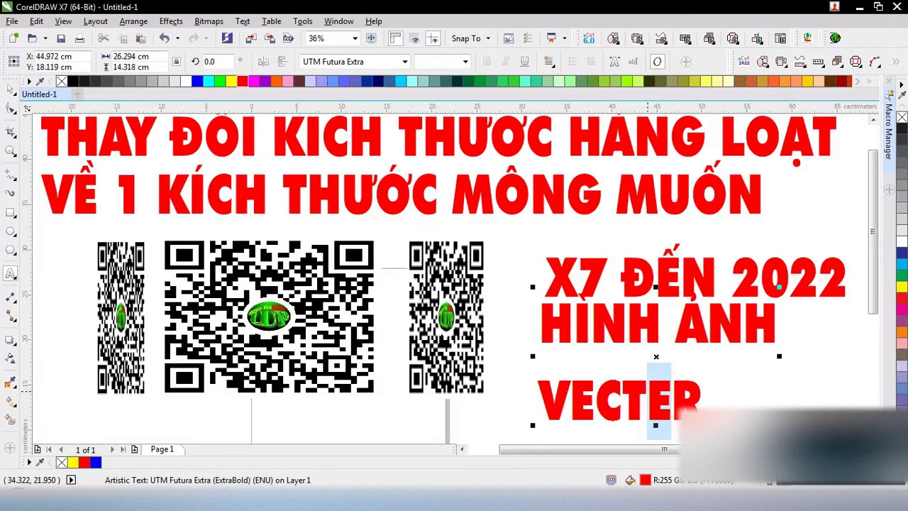
type("O")
key("Escape")
- Nudge the HÌNH ẢNH / VECTOR text up and right, then deselect it
key("space")
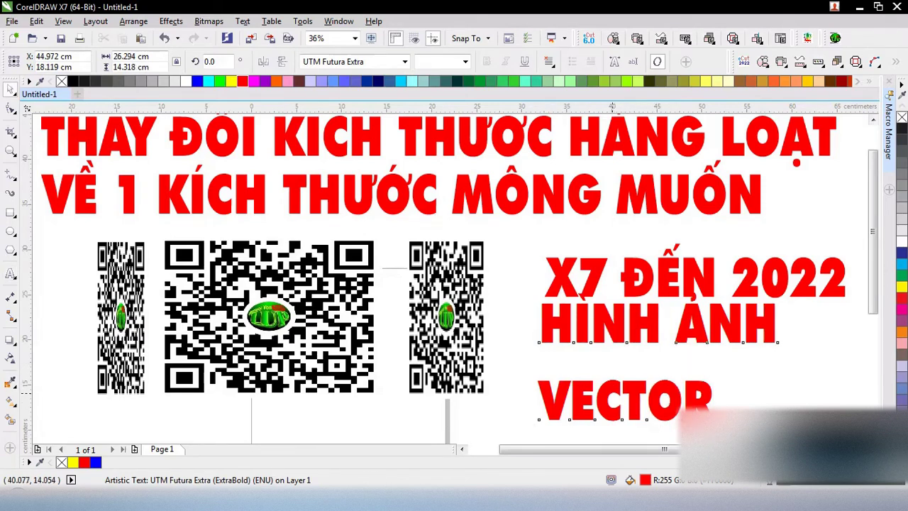
left_click_drag(613, 392, 626, 378)
key("F8")
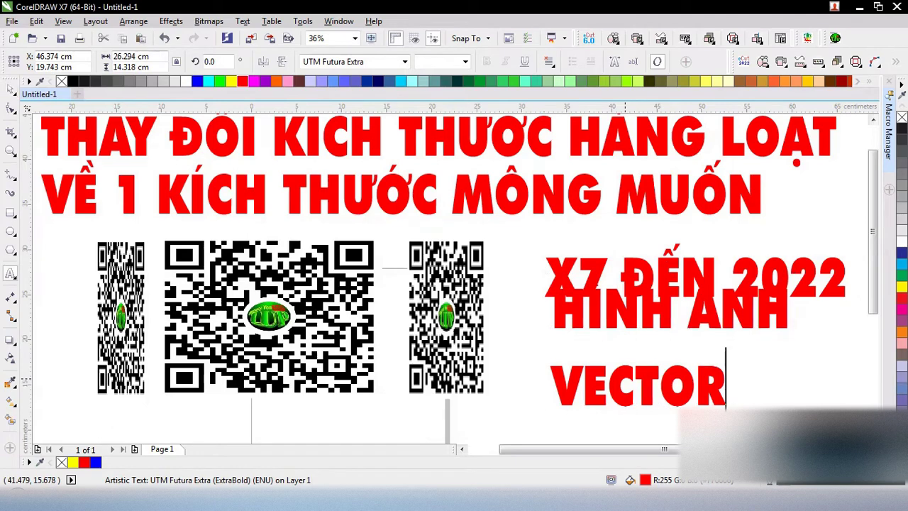
key("ctrl+space")
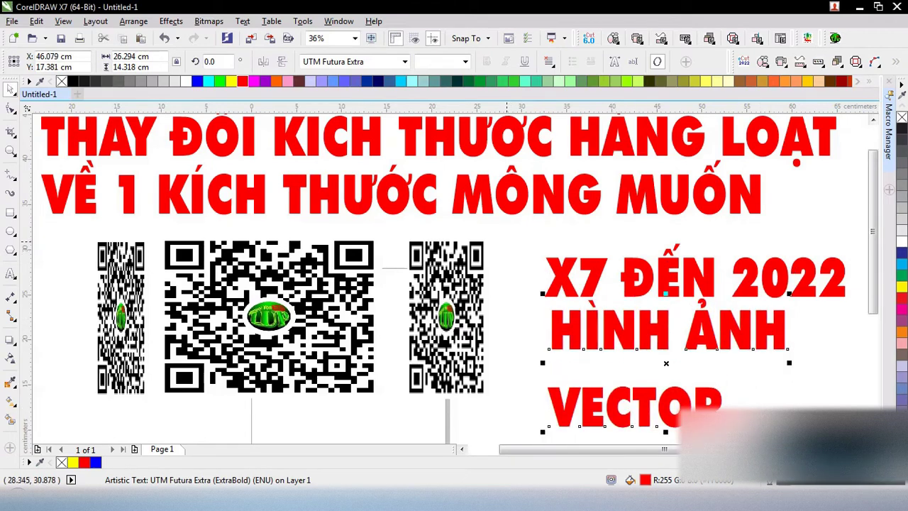
left_click(507, 245)
key("F5")
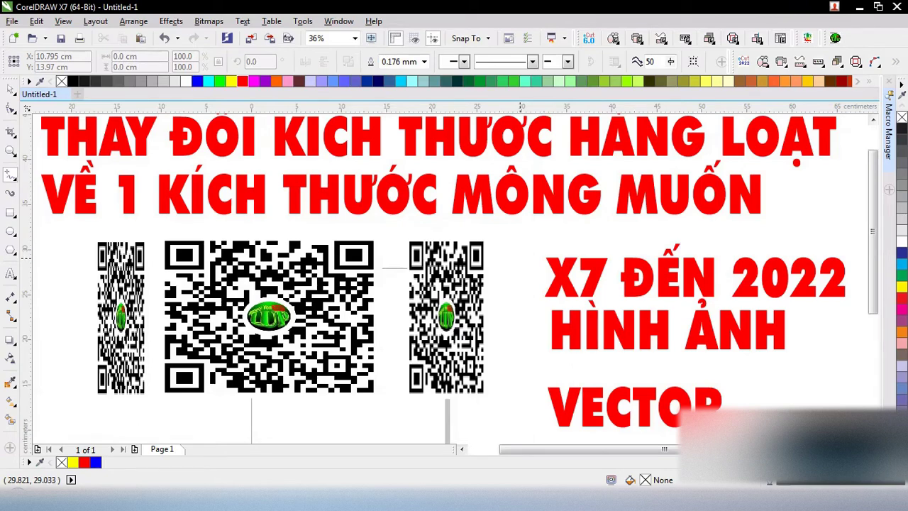
- Select all the QR codes together with a marquee
scroll(521, 393, "down", 1)
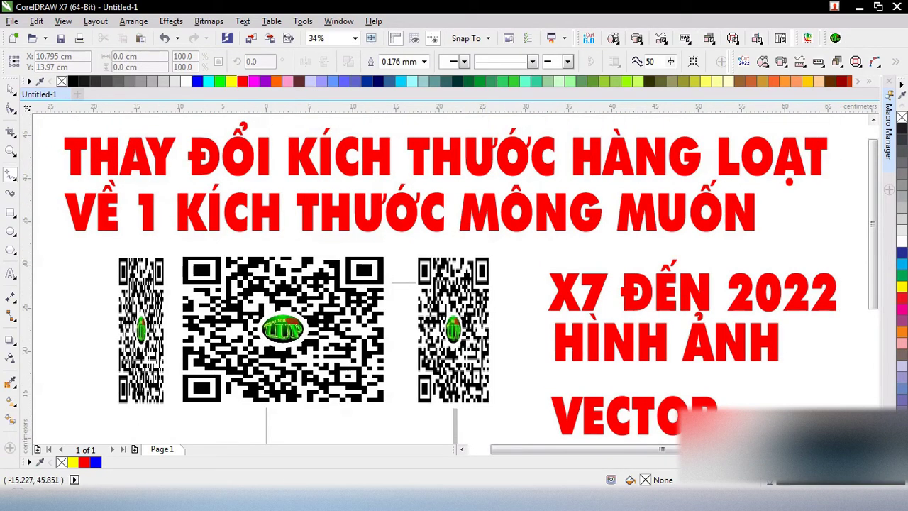
key("space")
left_click(183, 300)
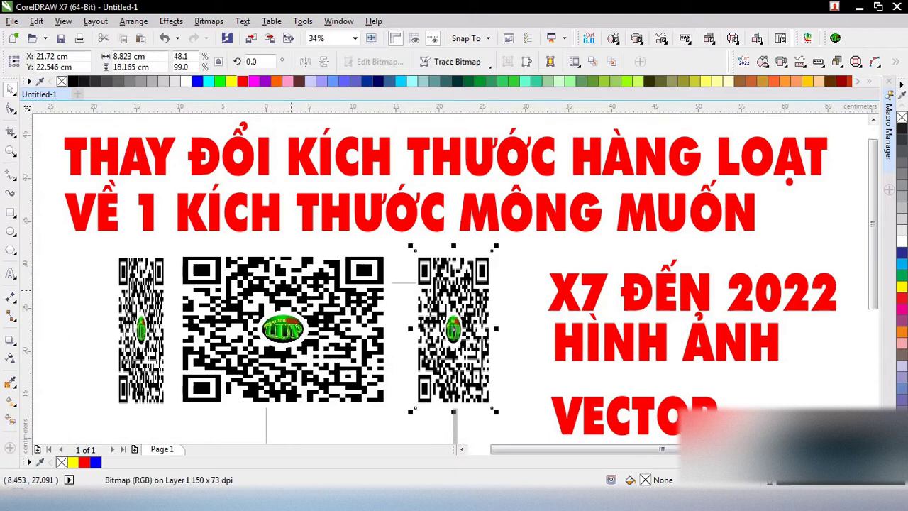
left_click(128, 300)
left_click_drag(90, 245, 539, 426)
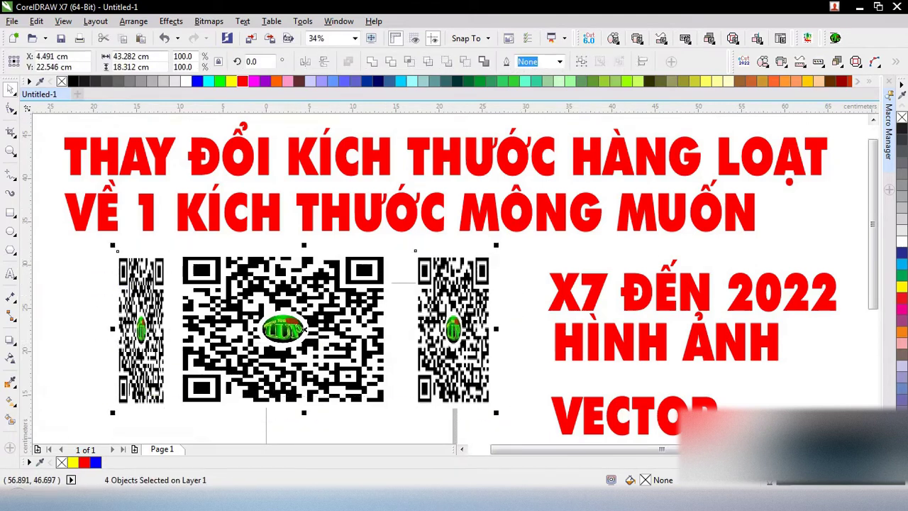
- Resize all QR codes to 55 × 77 mm with the KICH_THUOC_SIZE macro dialog
left_click(835, 37)
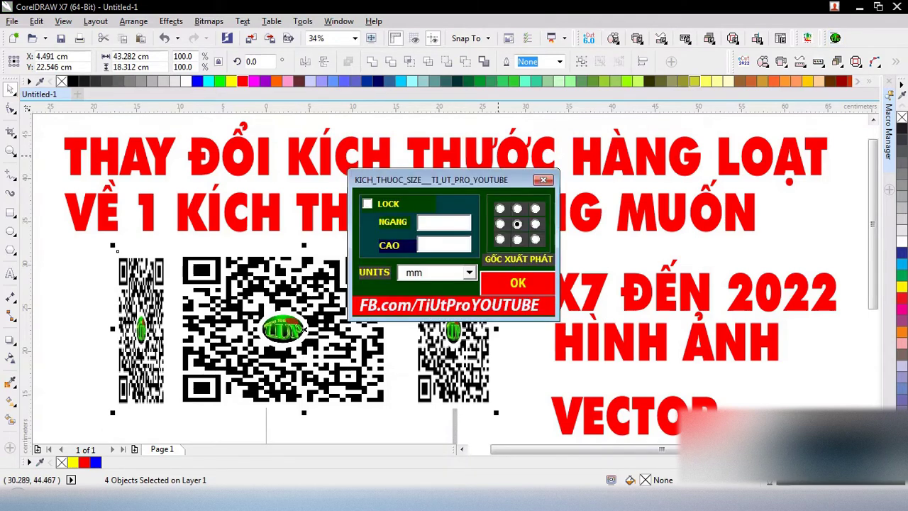
mouse_move(426, 180)
left_mouse_down()
mouse_move(328, 180)
mouse_move(511, 174)
left_mouse_up()
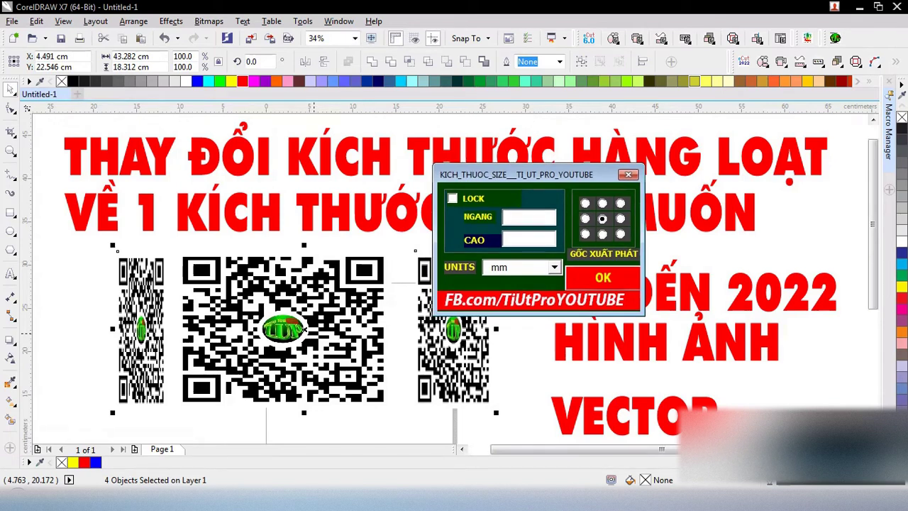
left_click(131, 56)
key("ctrl+c")
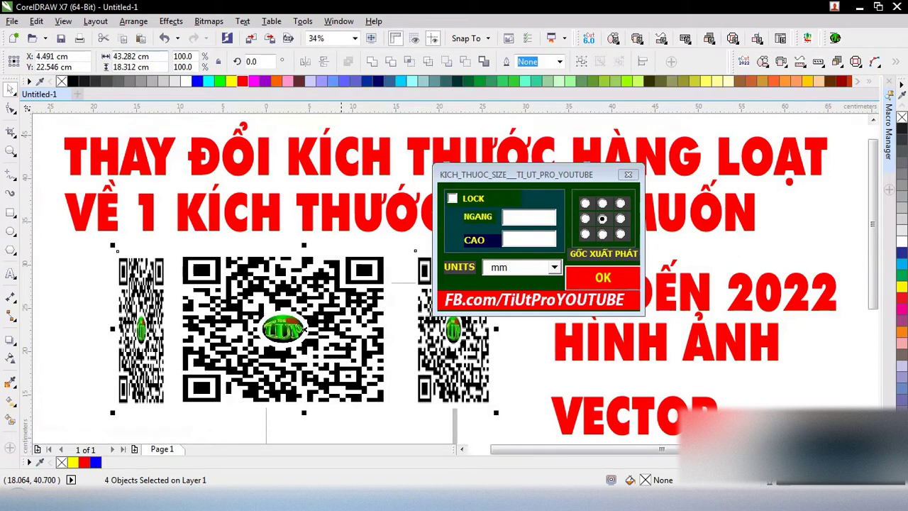
left_click(132, 56)
left_click(528, 217)
type("55")
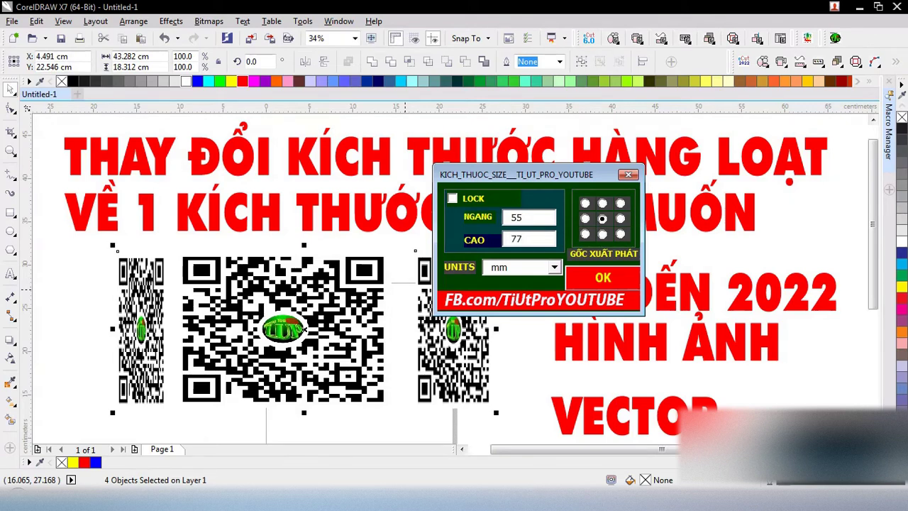
key("Return")
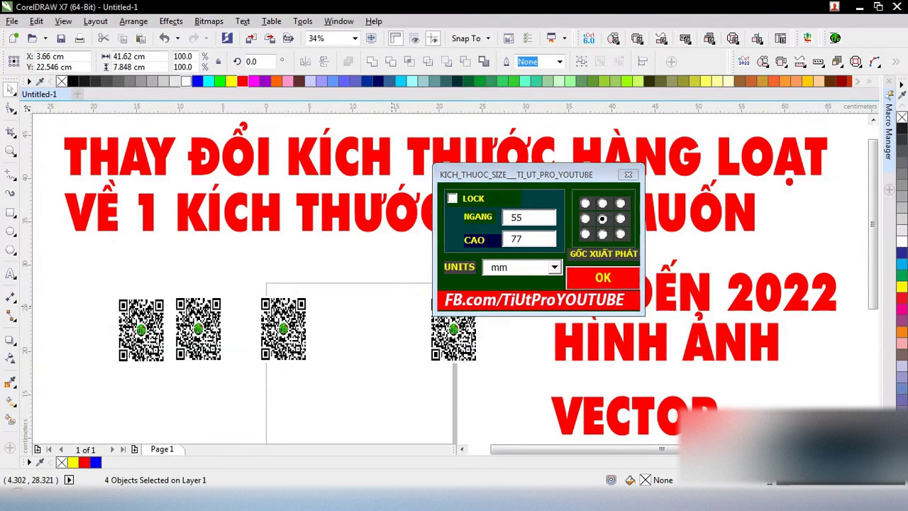
- Move the fourth and first QR codes into place, reselect all four, and tick LOCK
left_click_drag(453, 330, 356, 327)
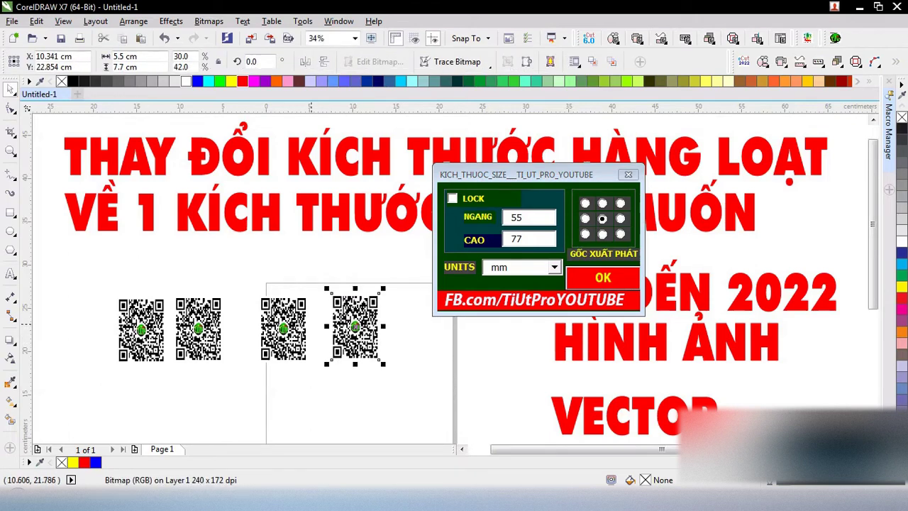
left_click(284, 329)
left_click(199, 329)
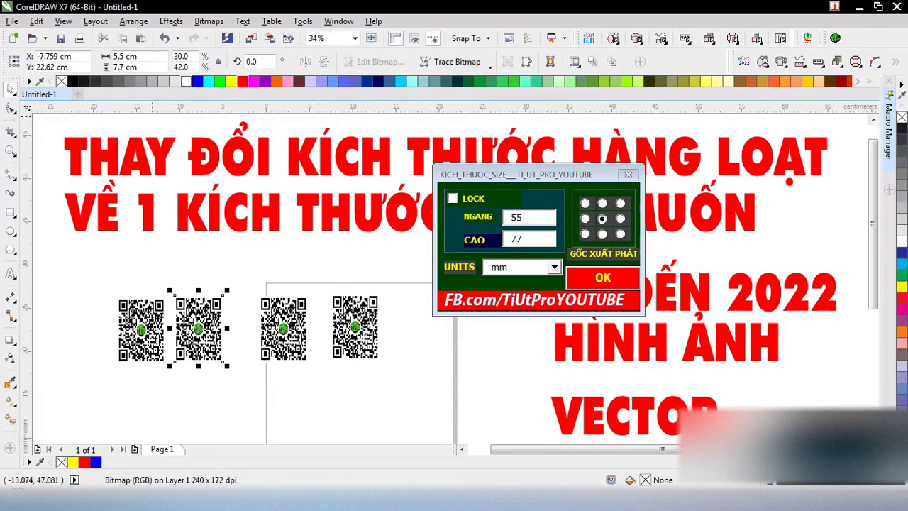
left_click(125, 56)
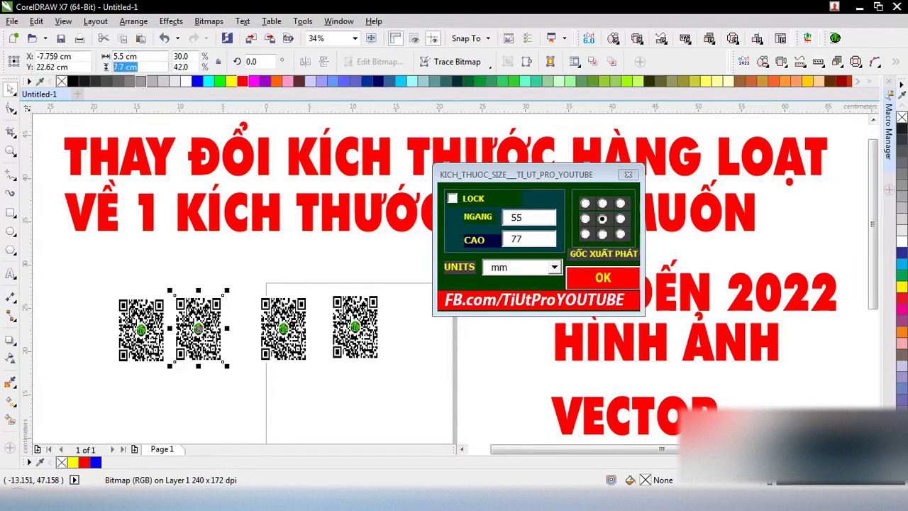
left_click_drag(140, 305, 131, 302)
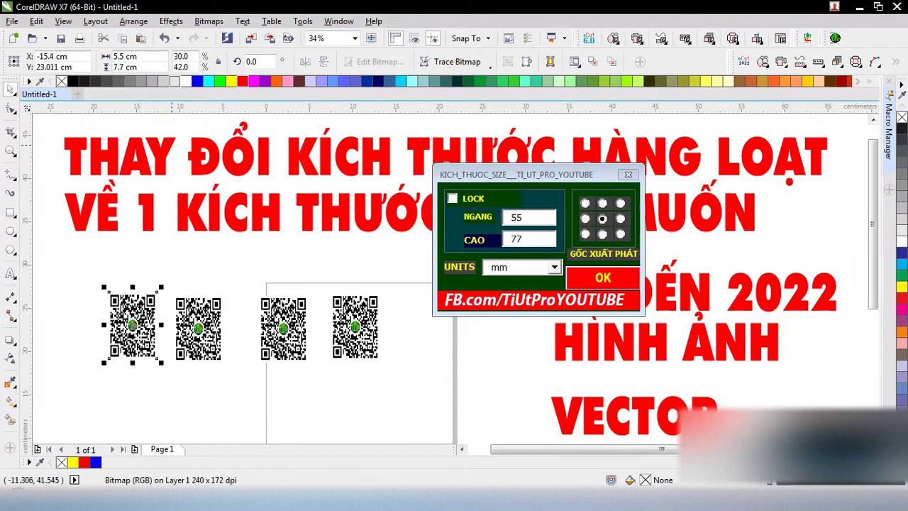
left_click_drag(77, 275, 424, 384)
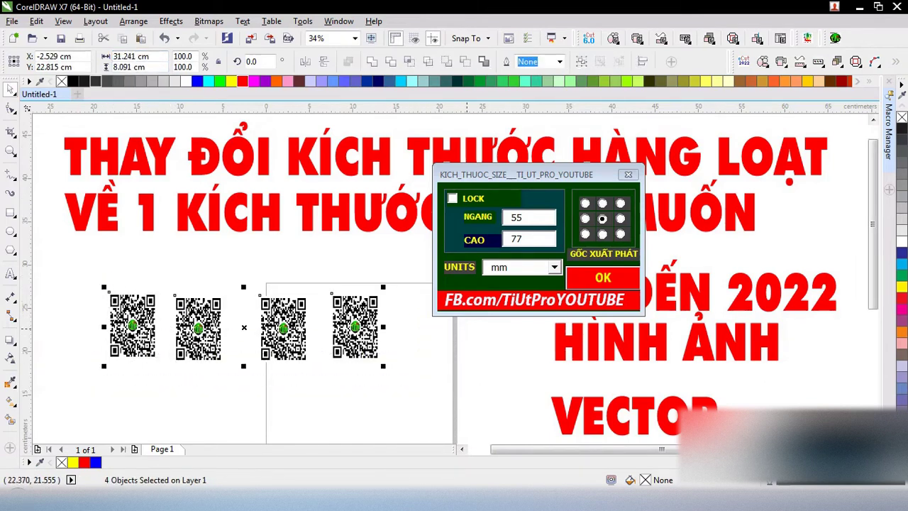
left_click(452, 198)
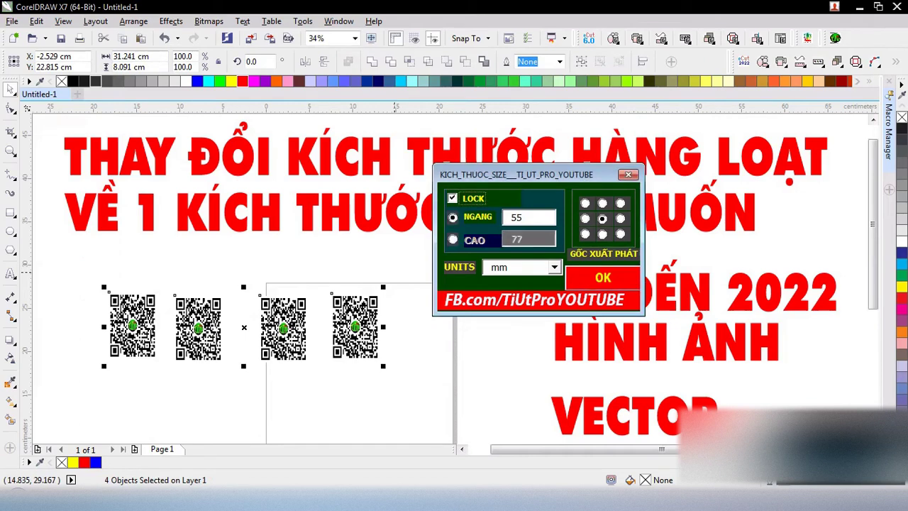
- Enlarge all QR codes proportionally to 99 mm wide and check individual sizes
double_click(517, 218)
type("99")
key("Return")
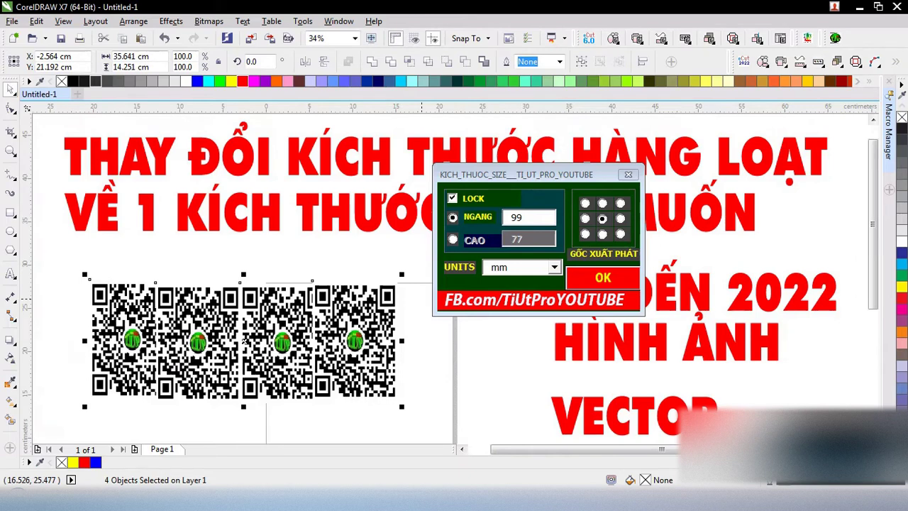
left_click(282, 341)
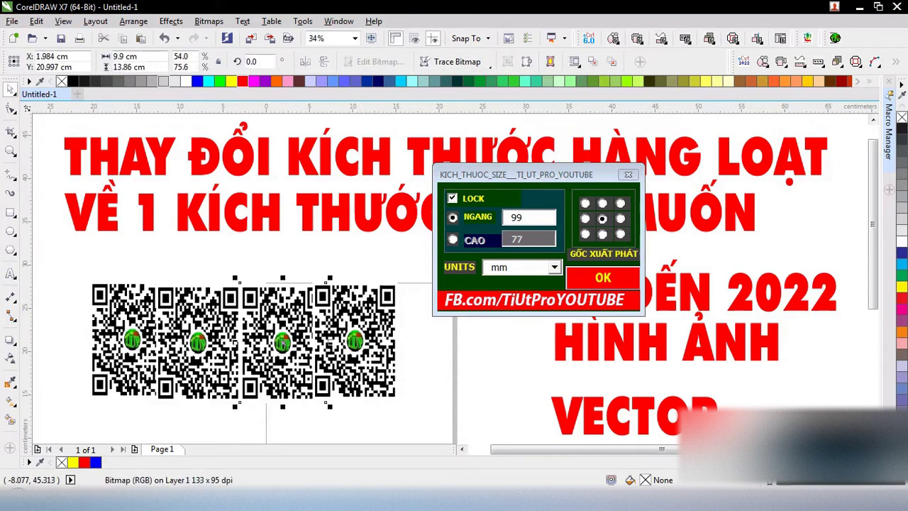
left_click(198, 341)
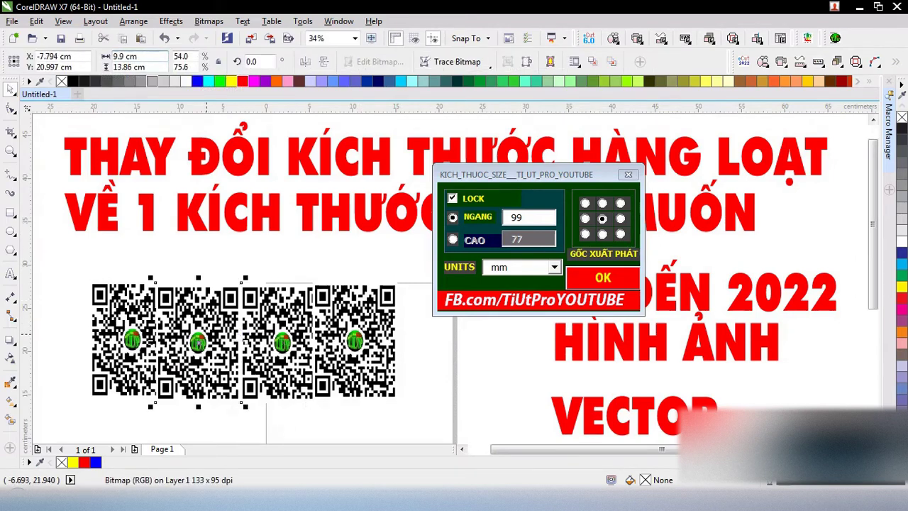
- Reselect all four QR codes and untick LOCK
left_click_drag(79, 263, 441, 409)
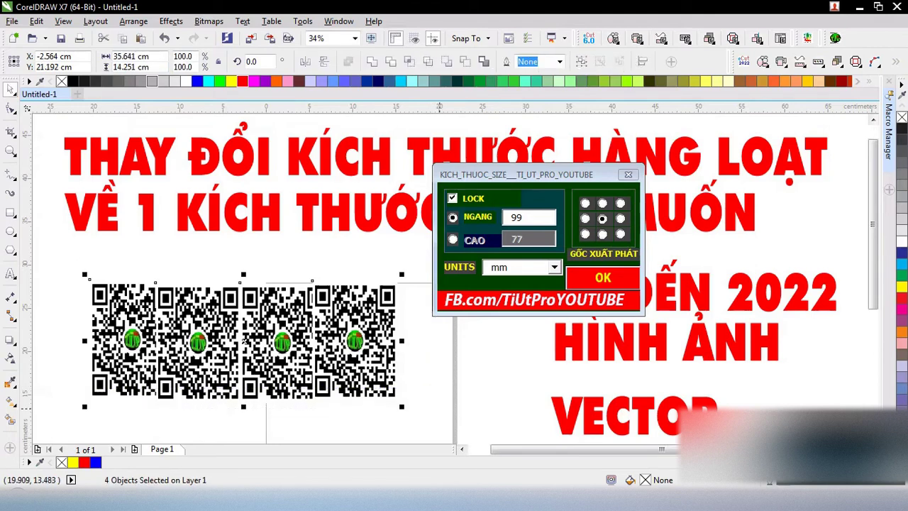
left_click(453, 240)
left_click(452, 198)
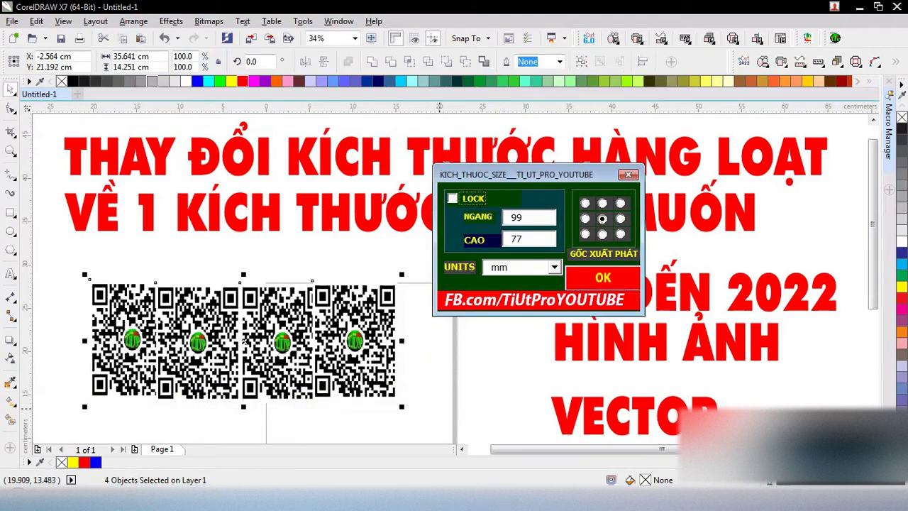
- Resize all QR codes to 99 × 100 mm, keep mm as the unit, and recentre the dialog
double_click(518, 239)
type("100")
left_click(603, 277)
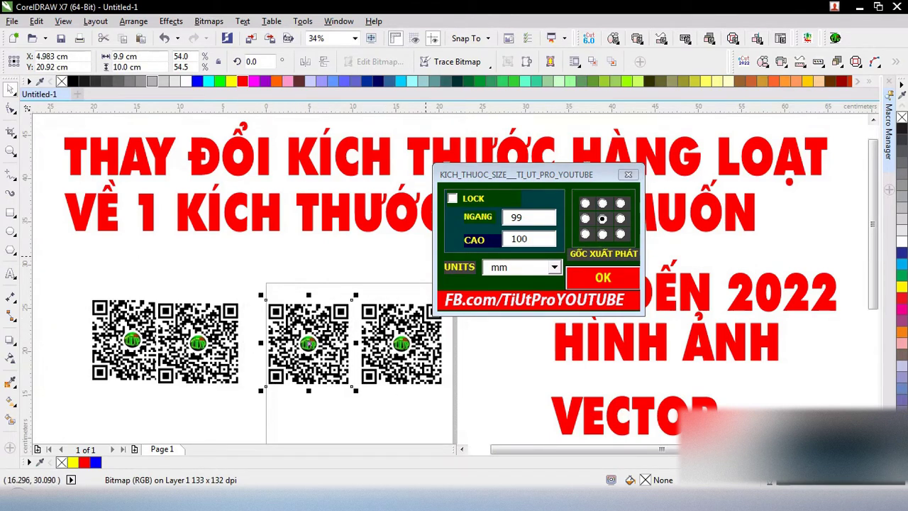
double_click(516, 217)
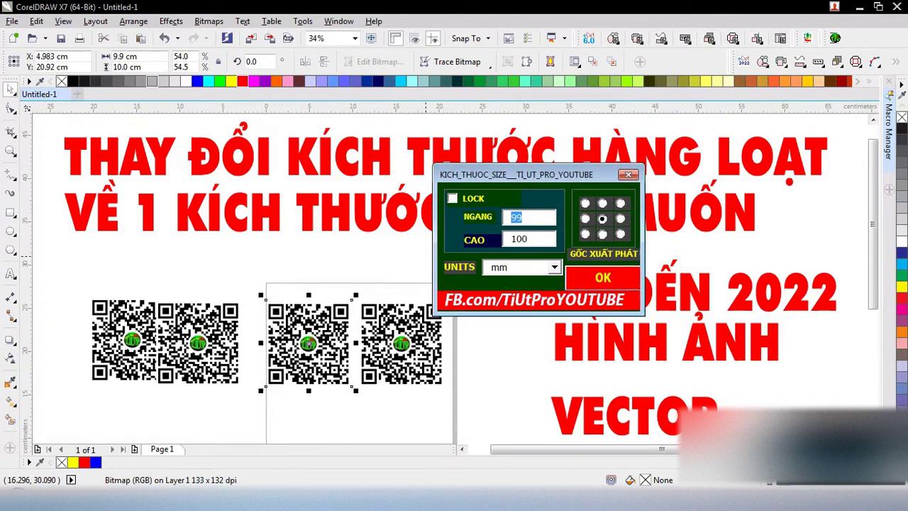
left_click(554, 267)
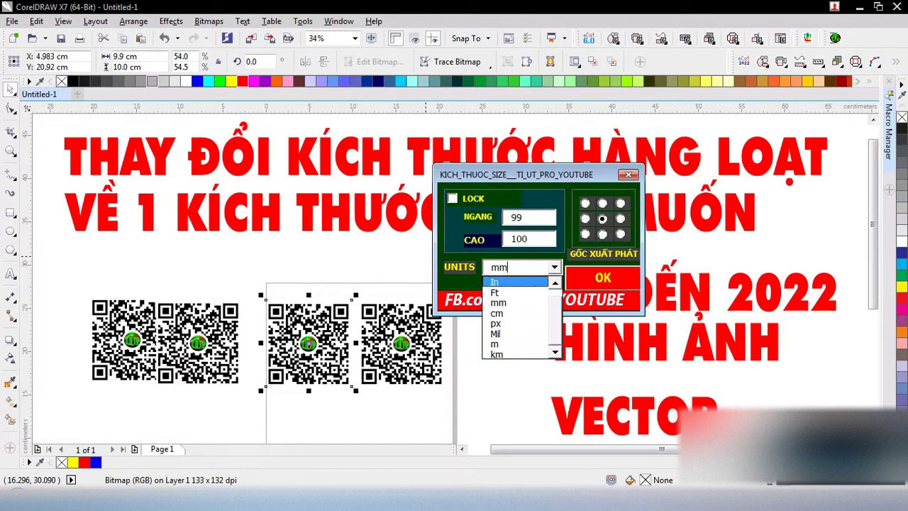
left_click(498, 303)
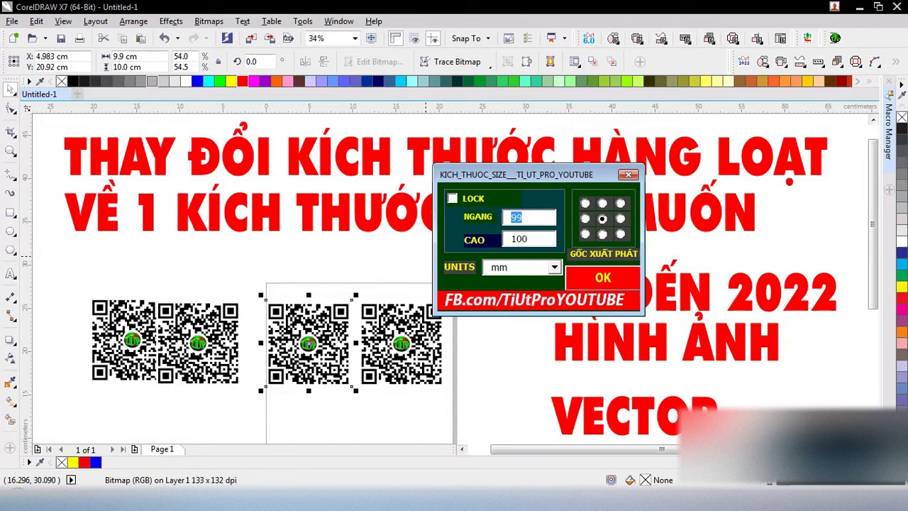
mouse_move(532, 173)
left_mouse_down()
mouse_move(439, 264)
mouse_move(430, 220)
left_mouse_up()
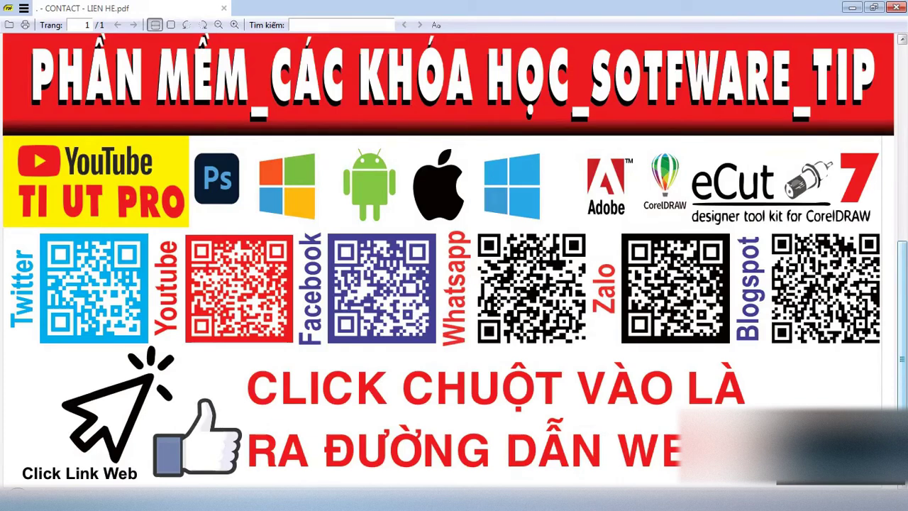
- Zoom into the CONTACT - LIEN HE.pdf page and pan across its QR codes and back
scroll(298, 302, "up", 4)
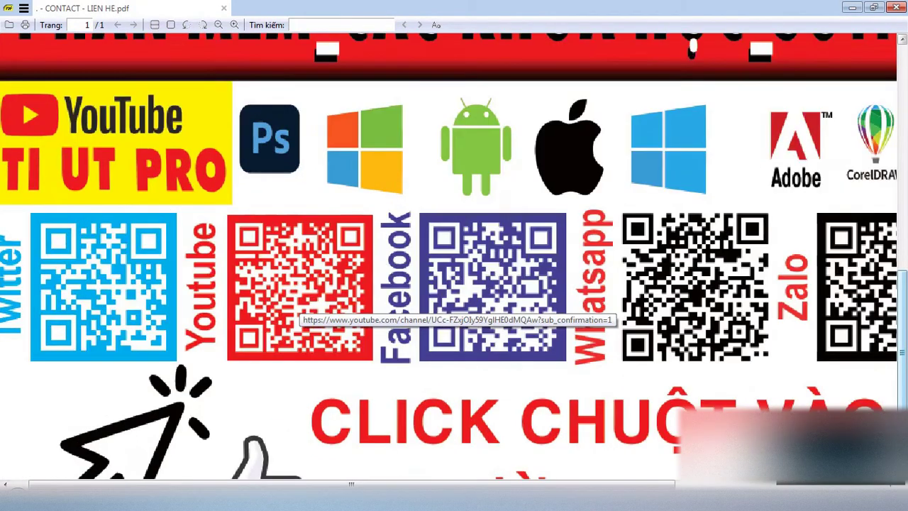
scroll(449, 261, "left", 2)
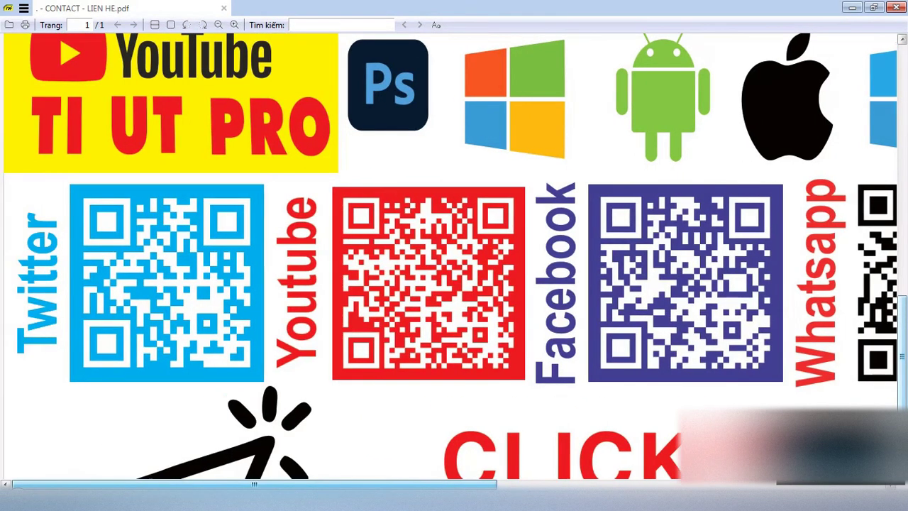
scroll(454, 256, "up", 1)
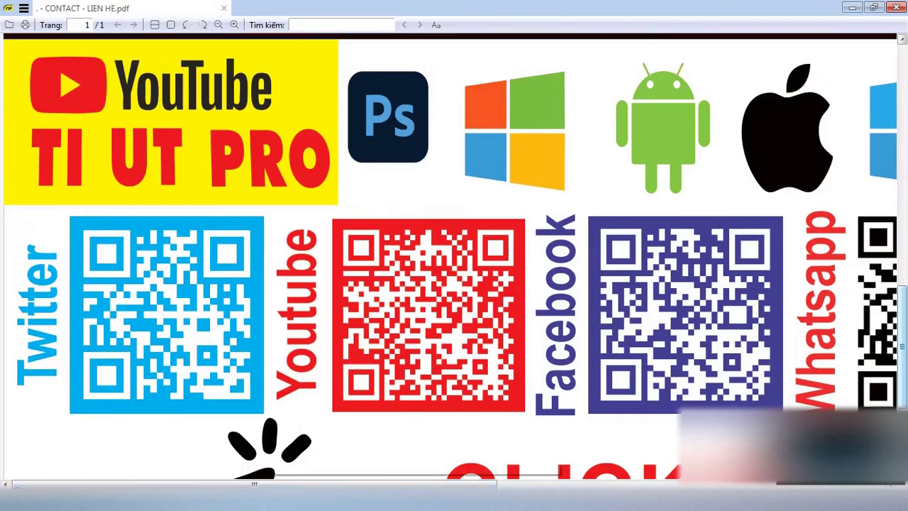
scroll(454, 255, "right", 1)
scroll(455, 256, "right", 3)
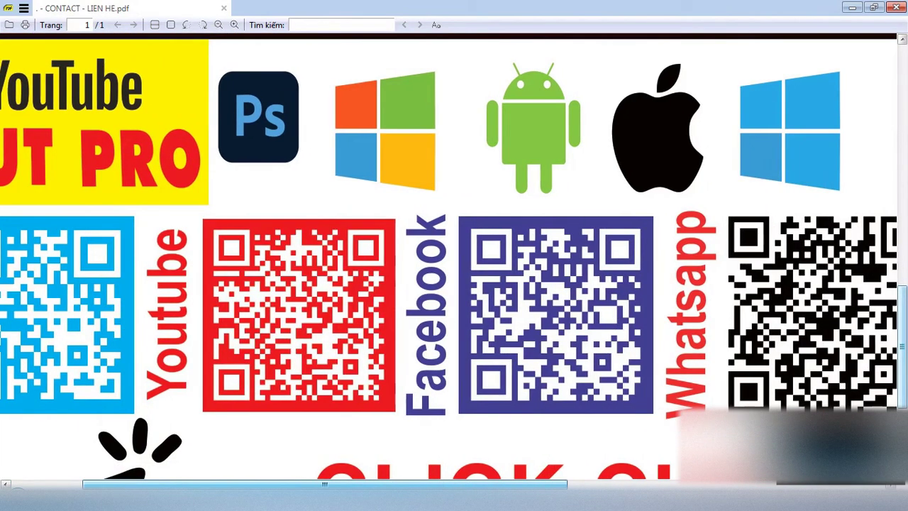
scroll(454, 255, "right", 2)
scroll(454, 255, "right", 2)
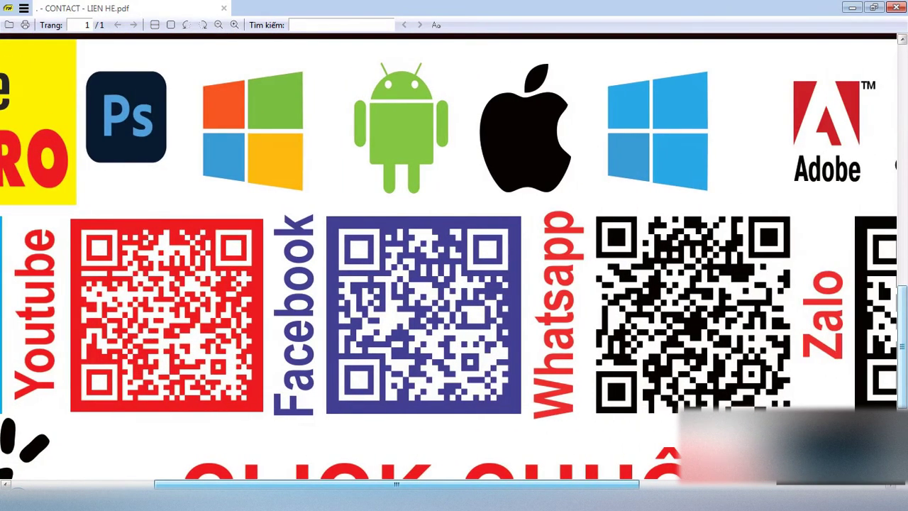
scroll(454, 256, "right", 1)
scroll(454, 256, "right", 3)
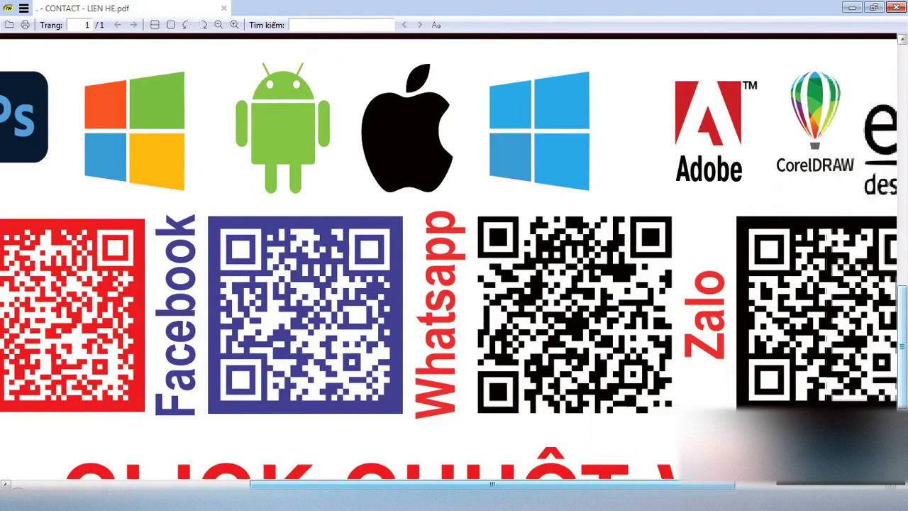
scroll(454, 256, "right", 6)
scroll(455, 255, "right", 1)
scroll(454, 255, "right", 3)
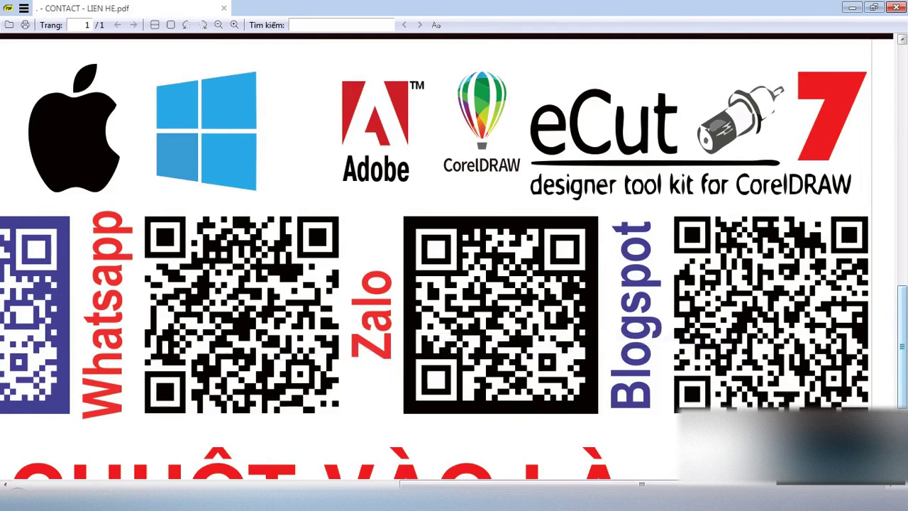
scroll(589, 447, "left", 10)
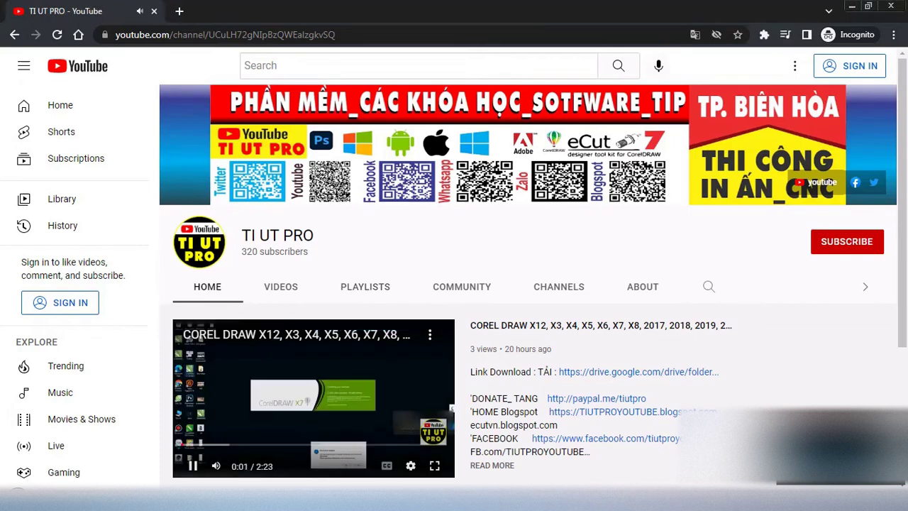
- Cancel the TI UT PRO subscription confirmation and scroll back up to the channel banner
left_click(192, 466)
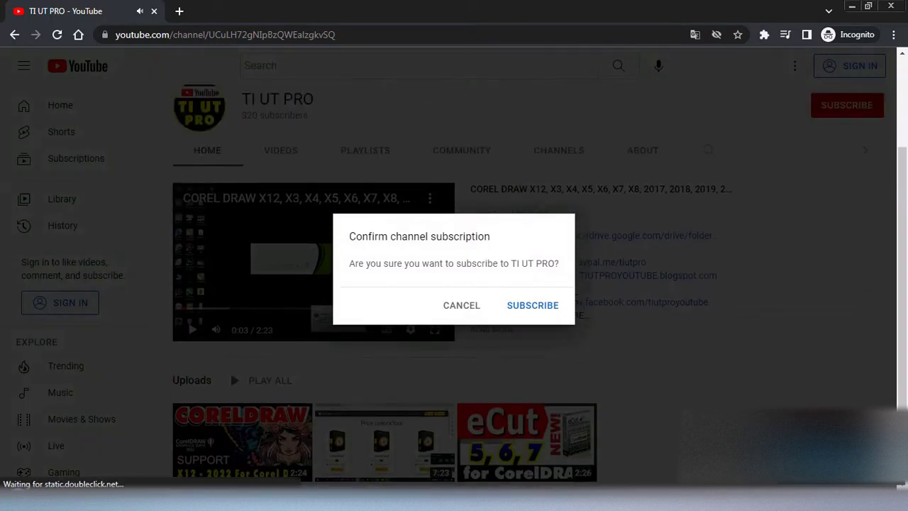
left_click_drag(355, 263, 559, 264)
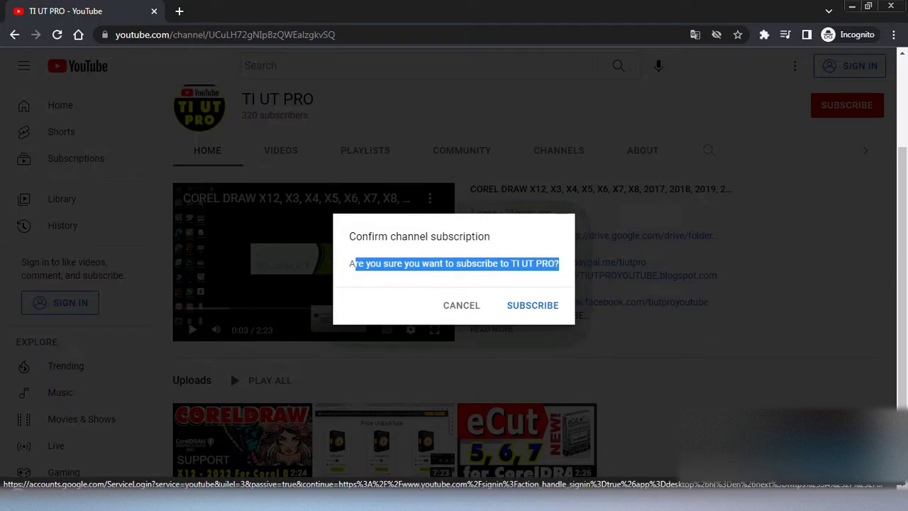
triple_click(447, 263)
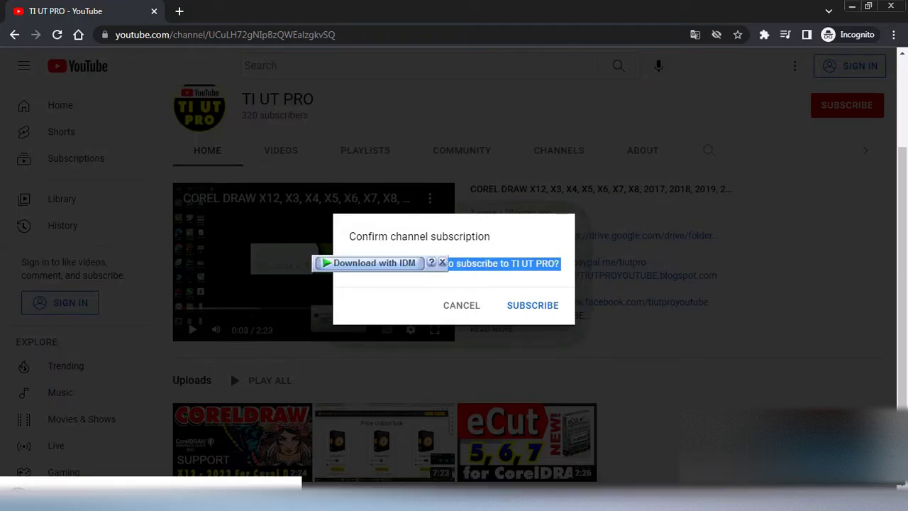
left_click(425, 284)
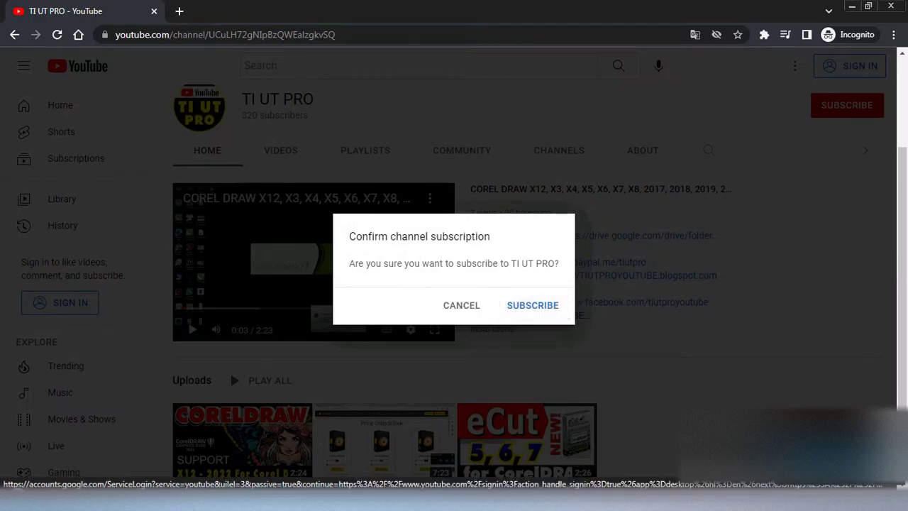
left_click(230, 370)
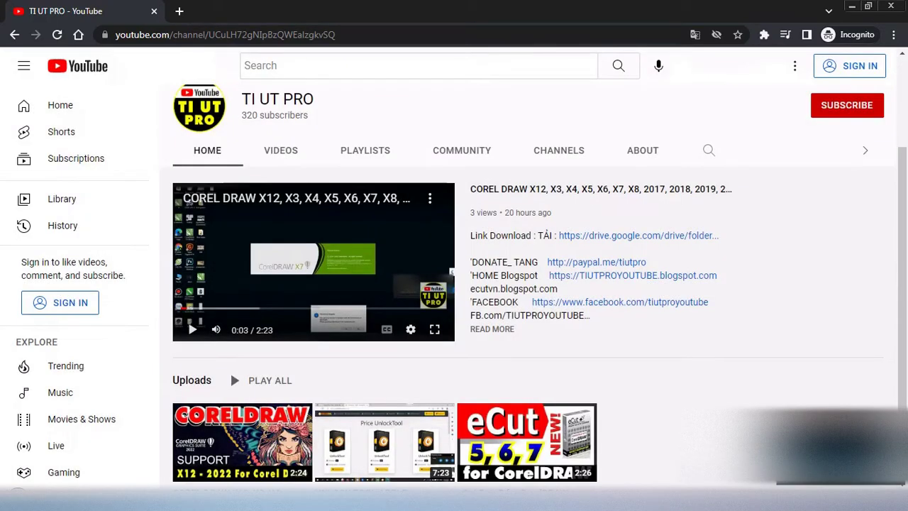
scroll(230, 370, "up", 2)
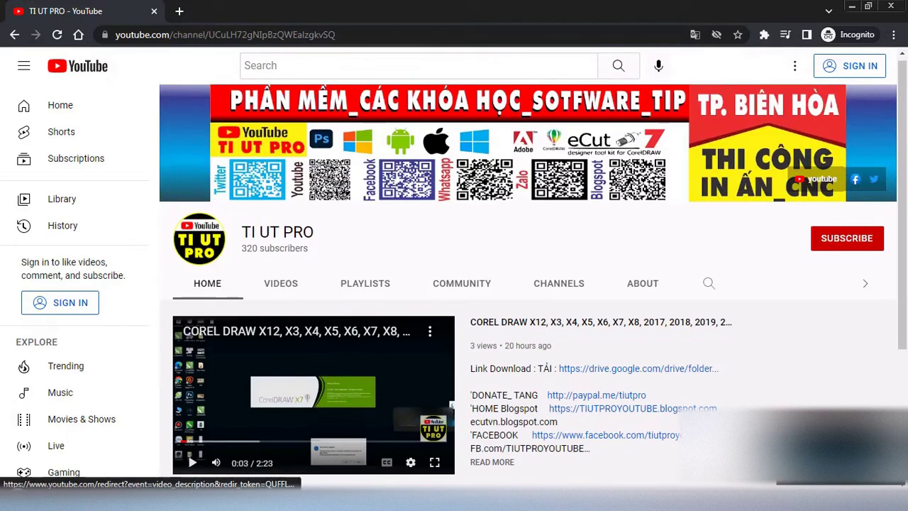
- Browse VIDEOS and HOME, open the featured video's Google Drive link, and pause the video
left_click(281, 283)
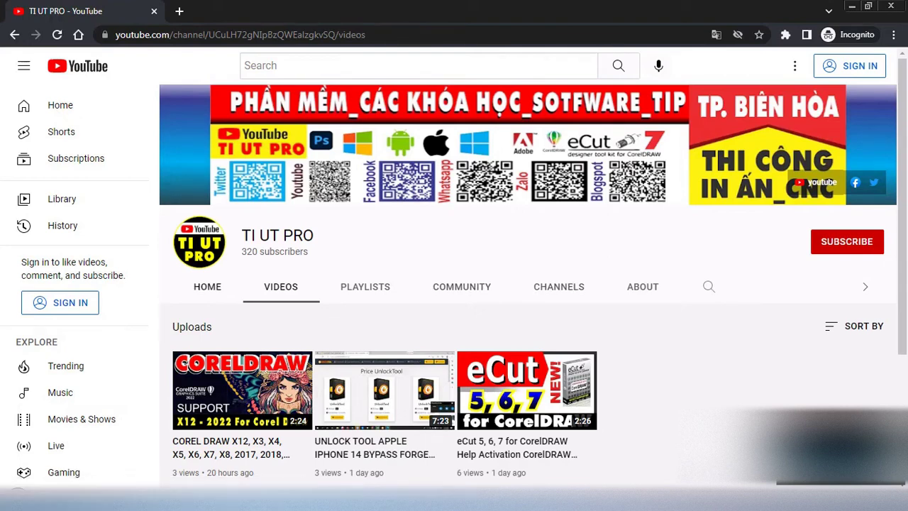
left_click(207, 287)
scroll(230, 382, "down", 2)
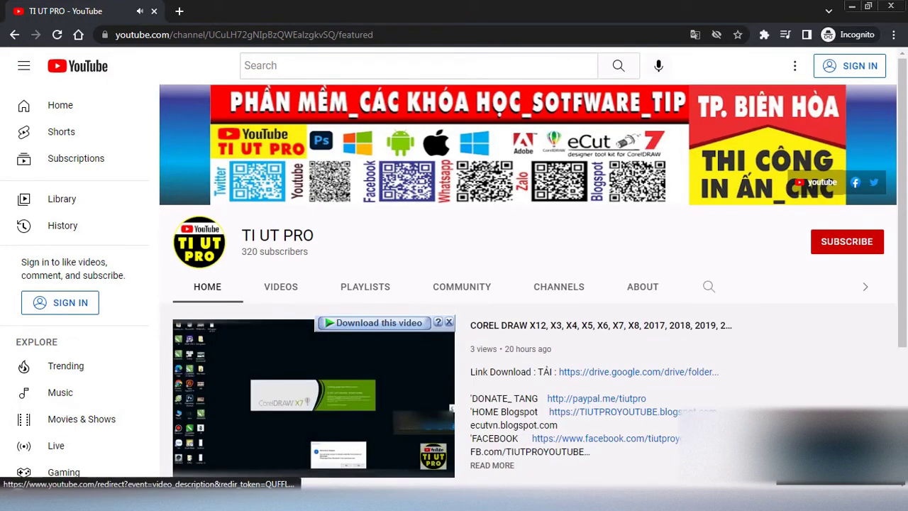
left_click(638, 371)
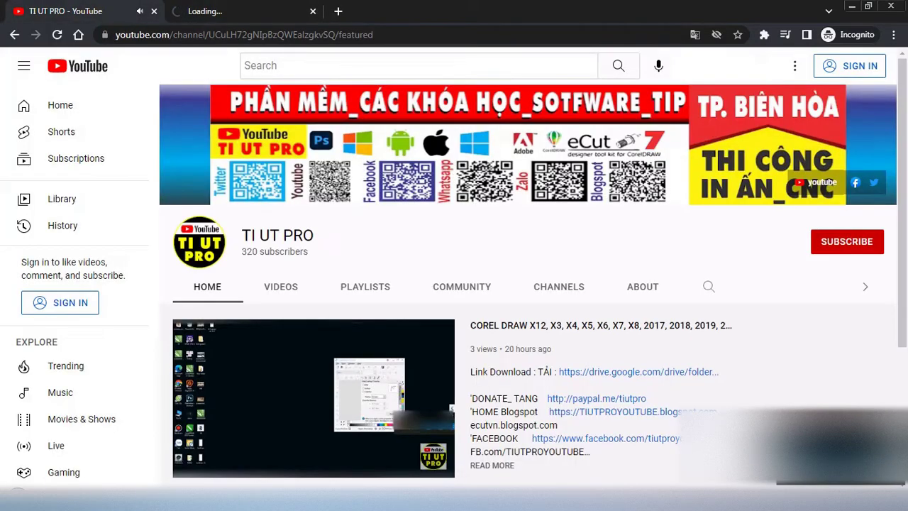
scroll(320, 313, "down", 1)
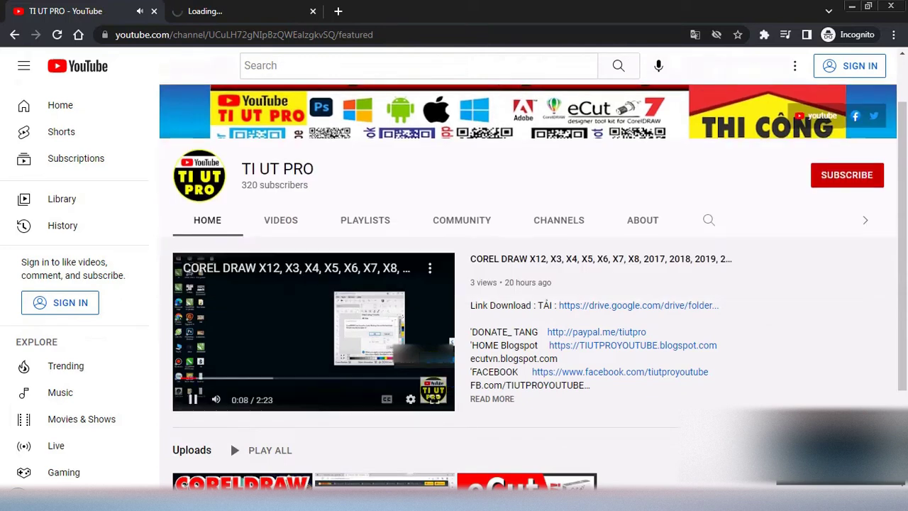
left_click(192, 399)
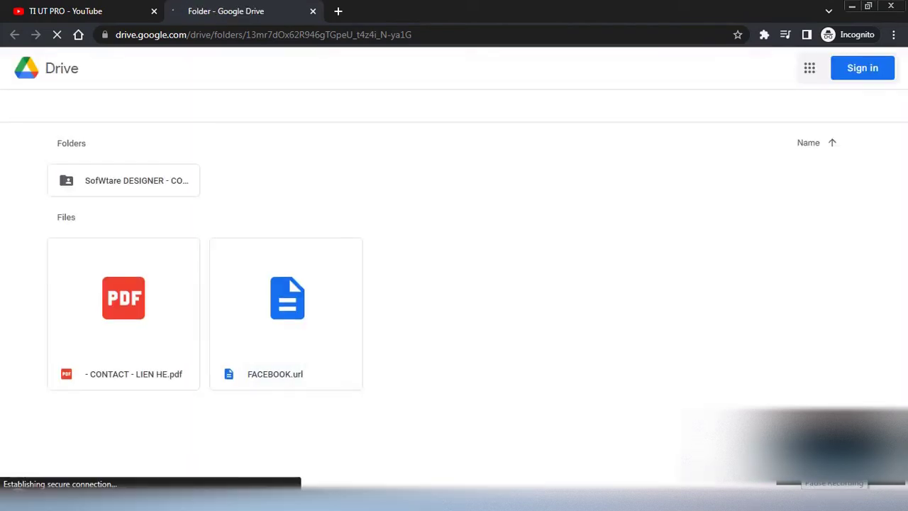
- Open the SofWtare DESIGNER folder, scroll through its files, and preview FineCut9.pdf
double_click(124, 180)
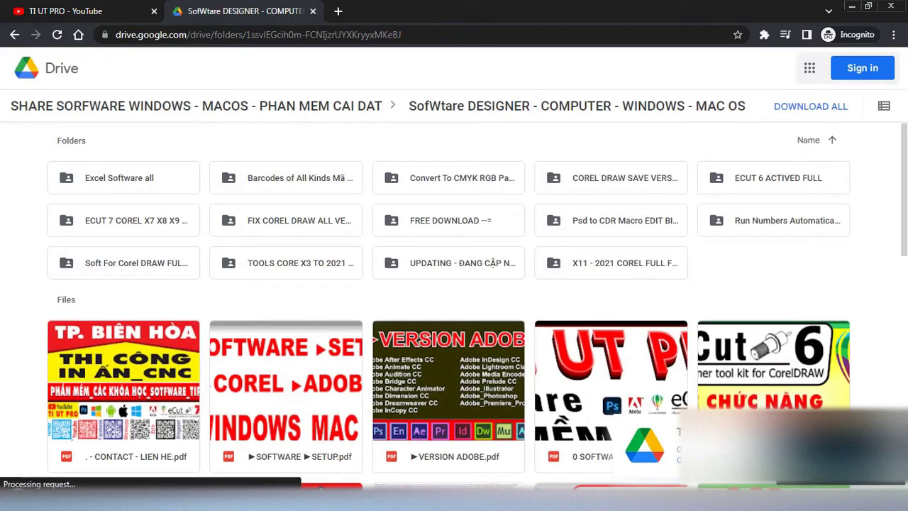
scroll(123, 270, "down", 4)
scroll(123, 270, "down", 3)
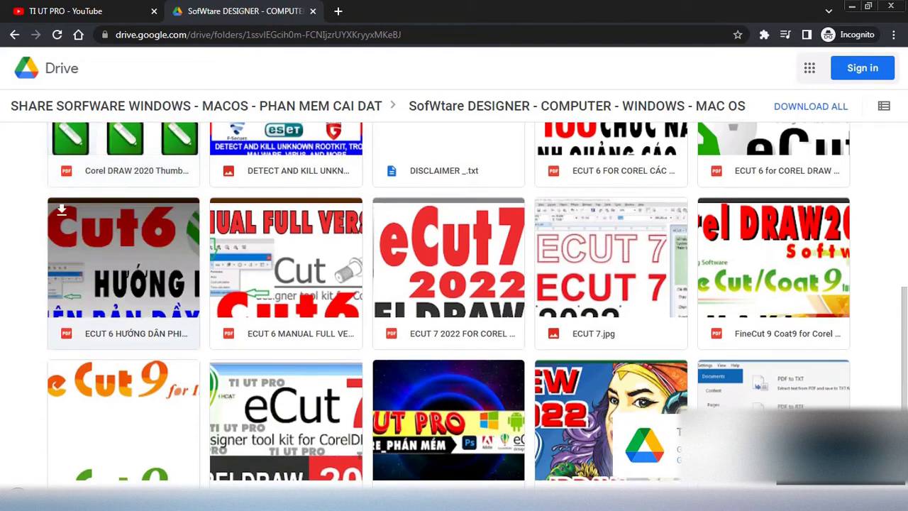
scroll(124, 270, "down", 3)
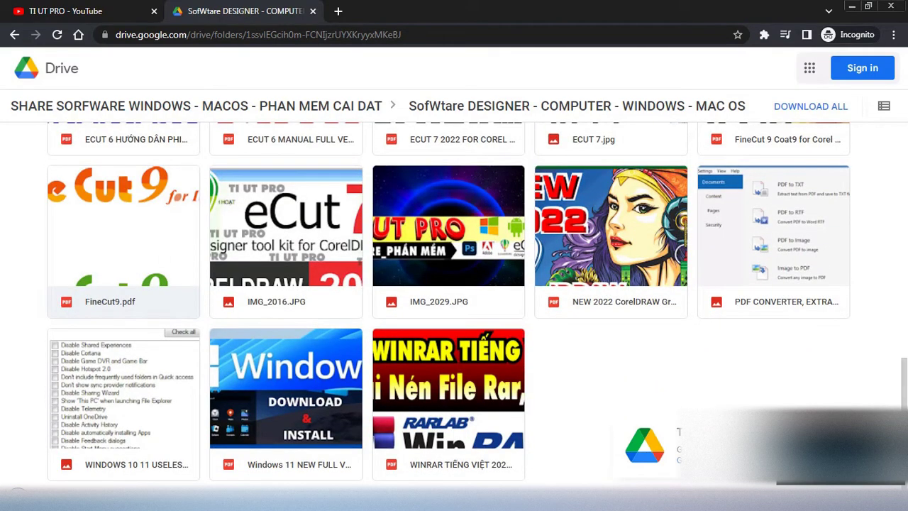
scroll(123, 270, "up", 4)
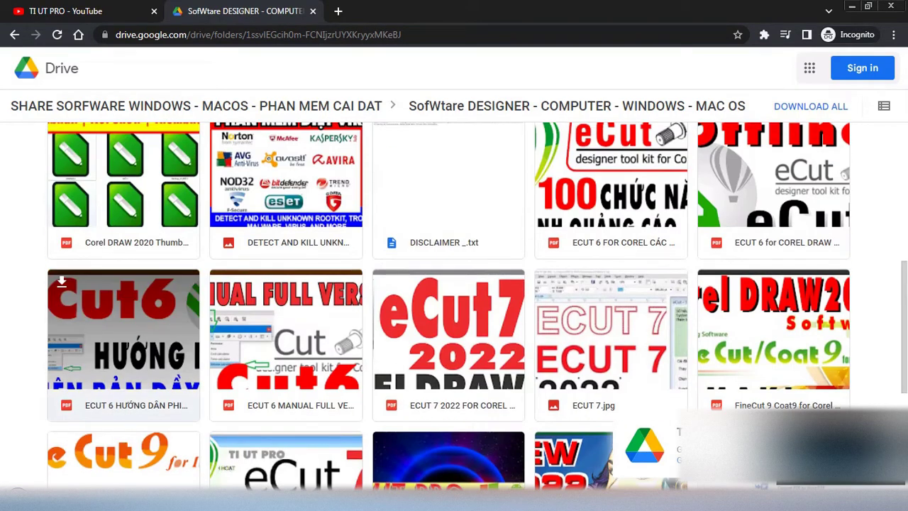
scroll(123, 319, "down", 3)
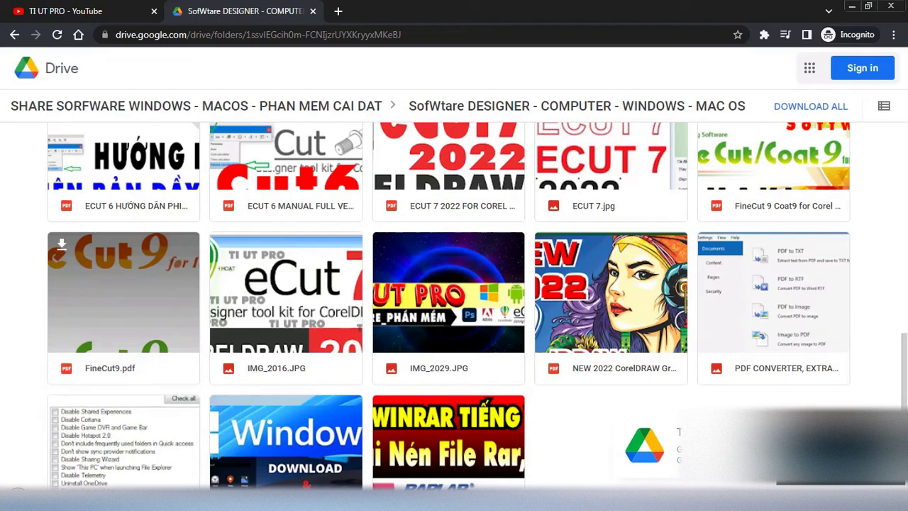
left_click(124, 291)
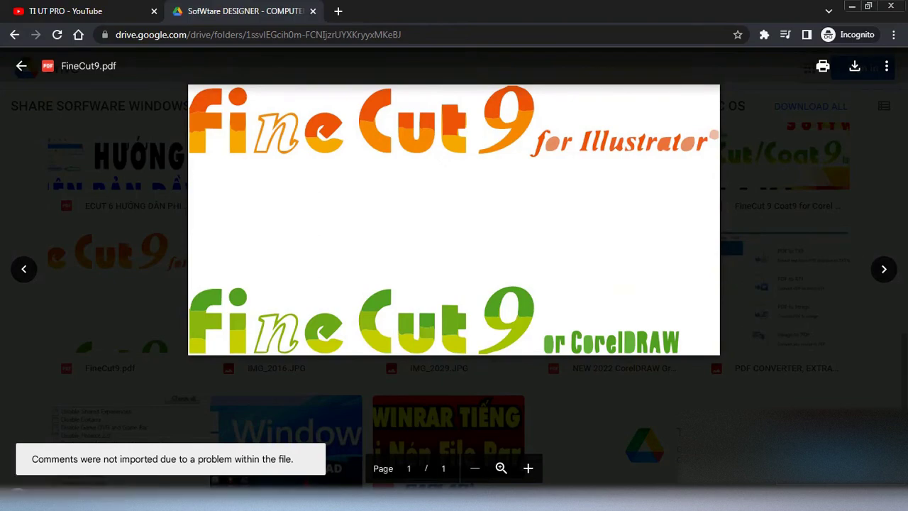
- Close FineCut9.pdf and briefly preview the Corel DRAW 2020 thumbnail PDF
key("Escape")
scroll(62, 186, "up", 1)
scroll(61, 186, "up", 3)
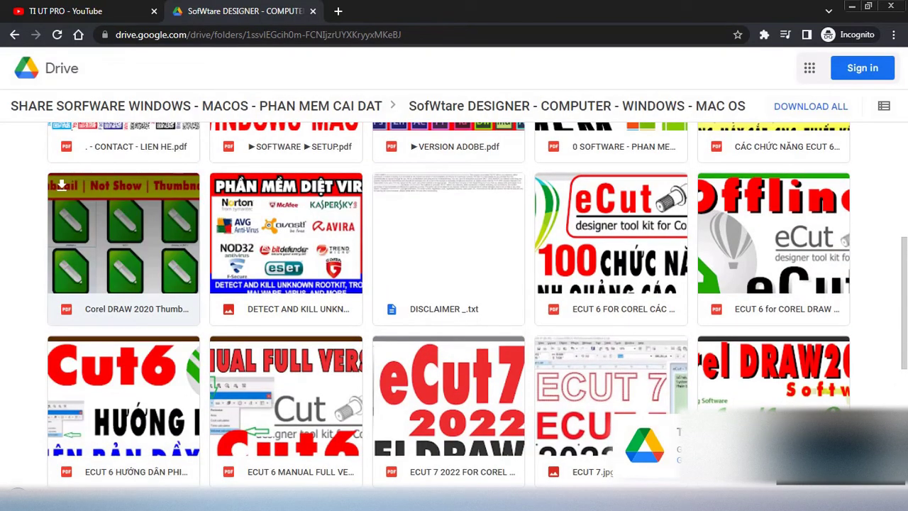
double_click(62, 186)
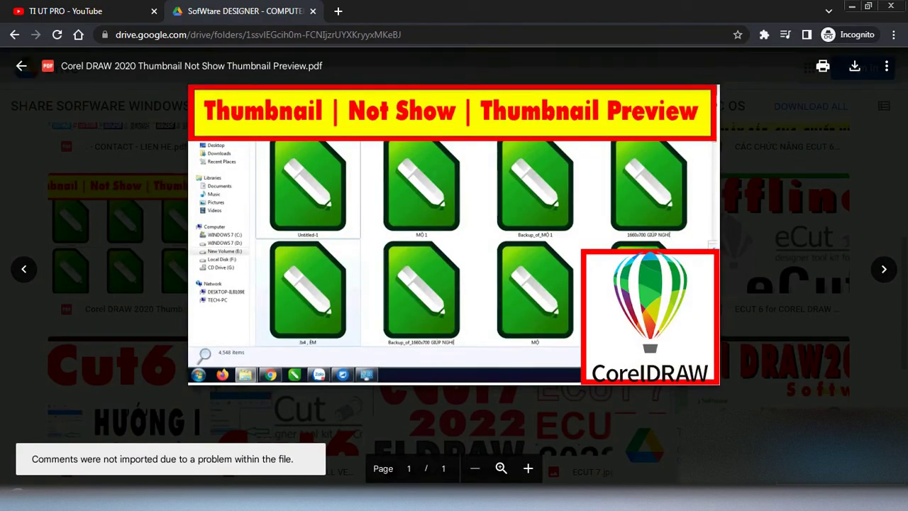
key("Escape")
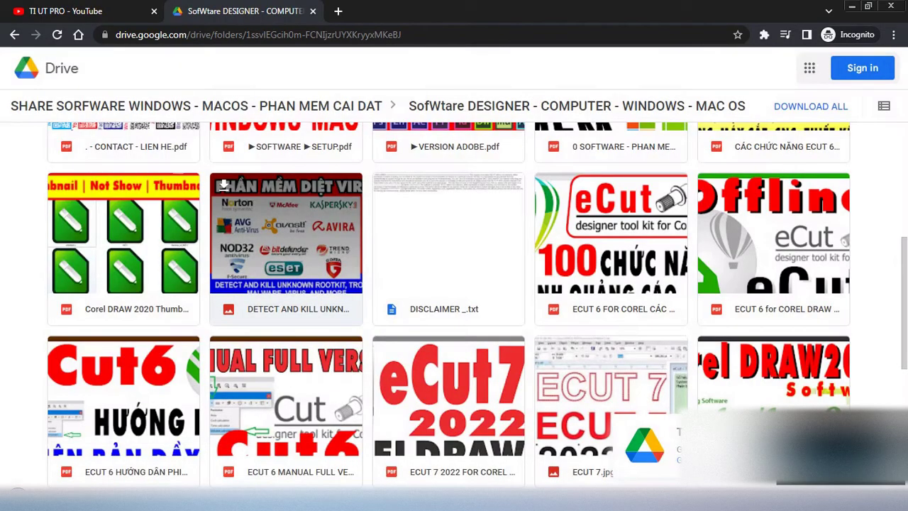
scroll(454, 301, "up", 2)
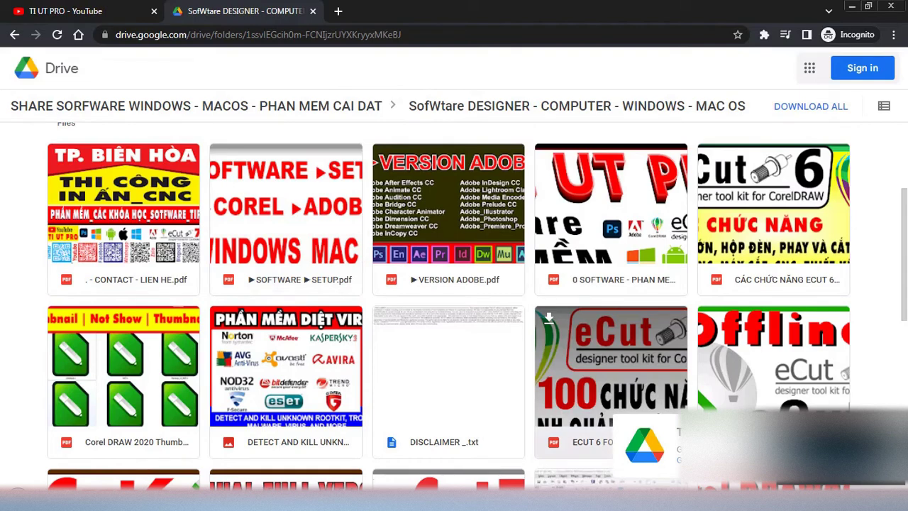
- Preview the ECUT 6 features PDF and the rootkit removal image, then scroll to the top
double_click(611, 369)
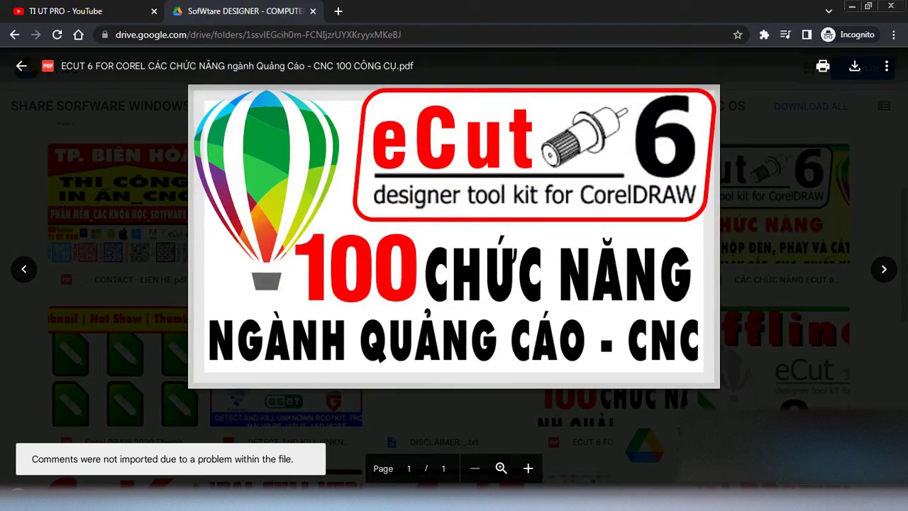
key("Escape")
scroll(454, 312, "up", 1)
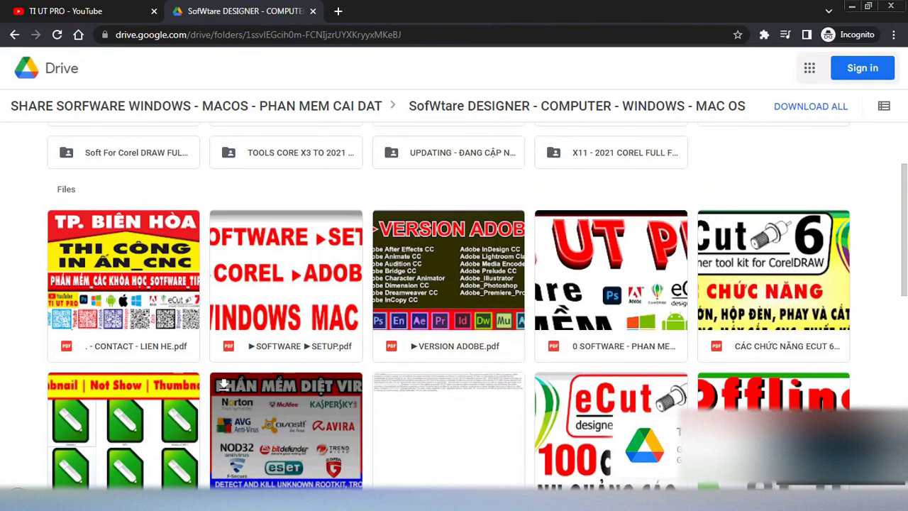
double_click(224, 387)
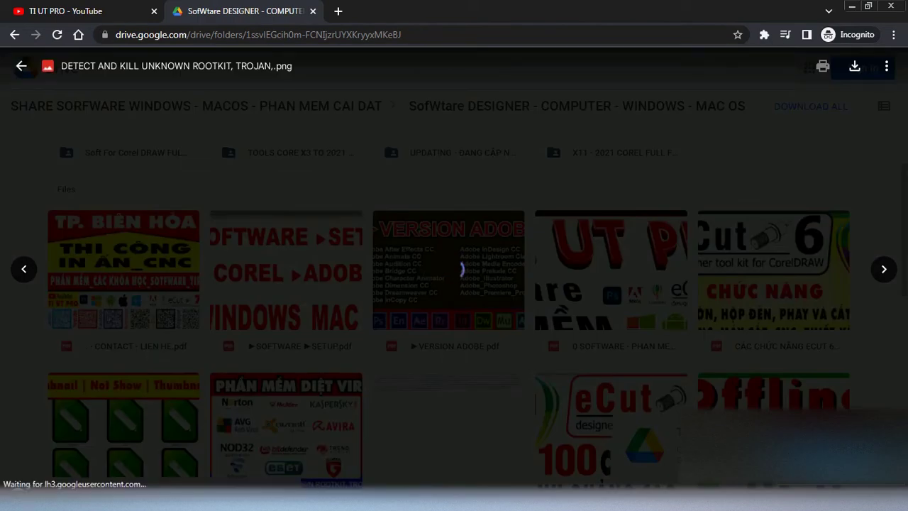
key("Escape")
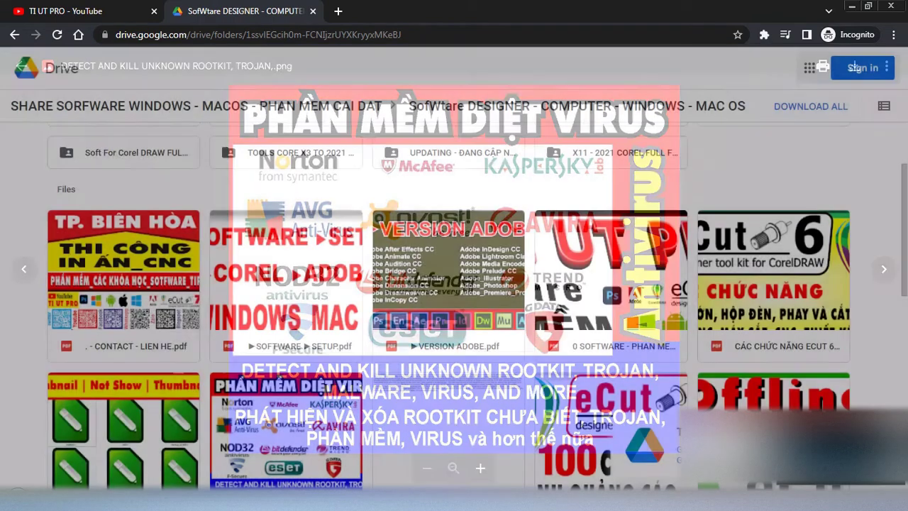
scroll(286, 265, "up", 2)
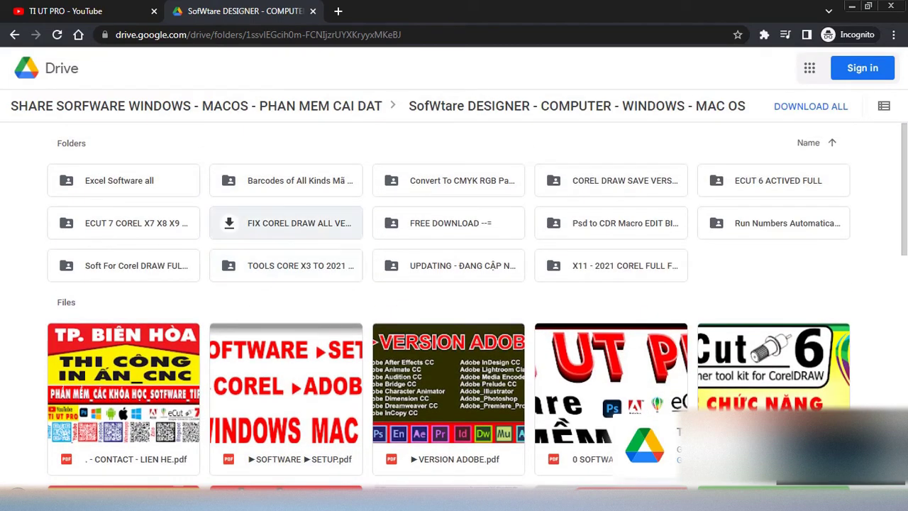